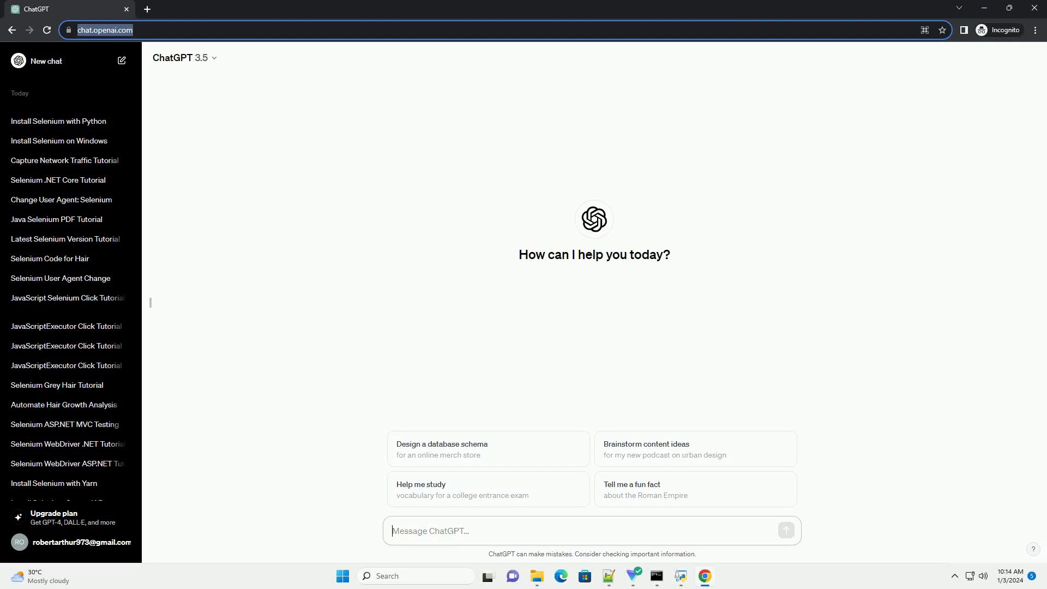
text(write an informative tutorial about effects of high selenium levels with code example)
Send the request for a tutorial on high selenium effects with a Python monitoring script.
key(Return)
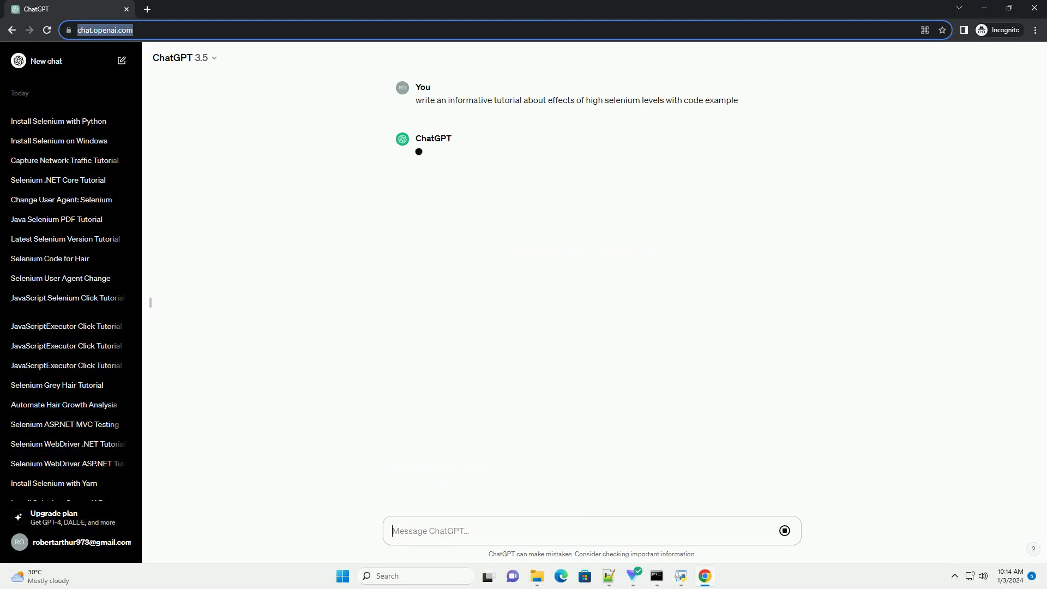